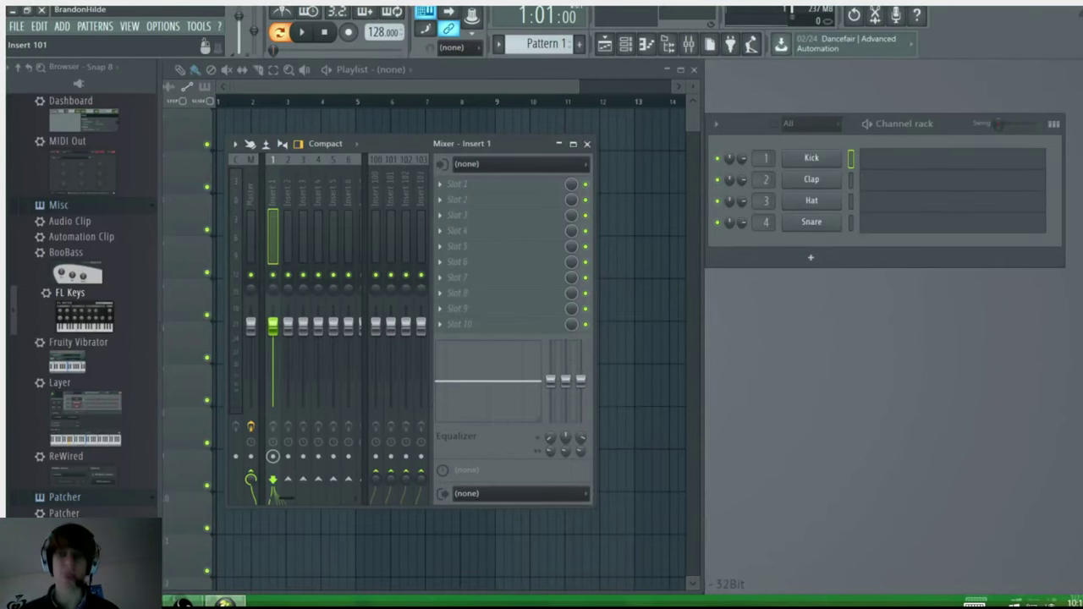
# Move the Mixer and Channel rack to the right, then drop FL Keys onto the Channel rack
pyautogui.moveTo(381, 143); pyautogui.dragTo(880, 269)
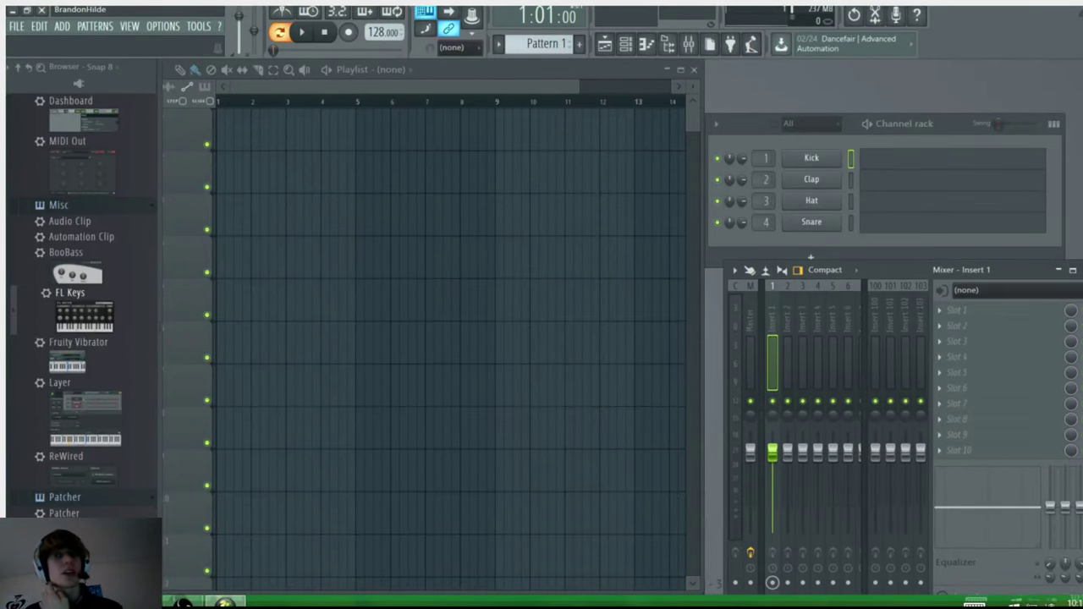
pyautogui.moveTo(948, 123); pyautogui.dragTo(948, 69)
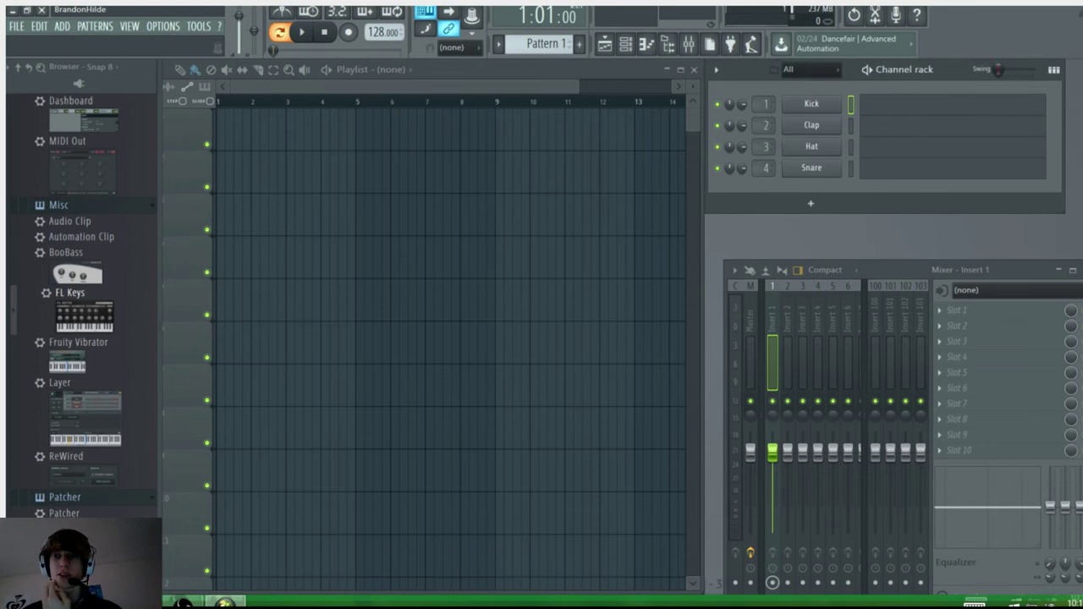
pyautogui.moveTo(956, 270); pyautogui.dragTo(939, 225)
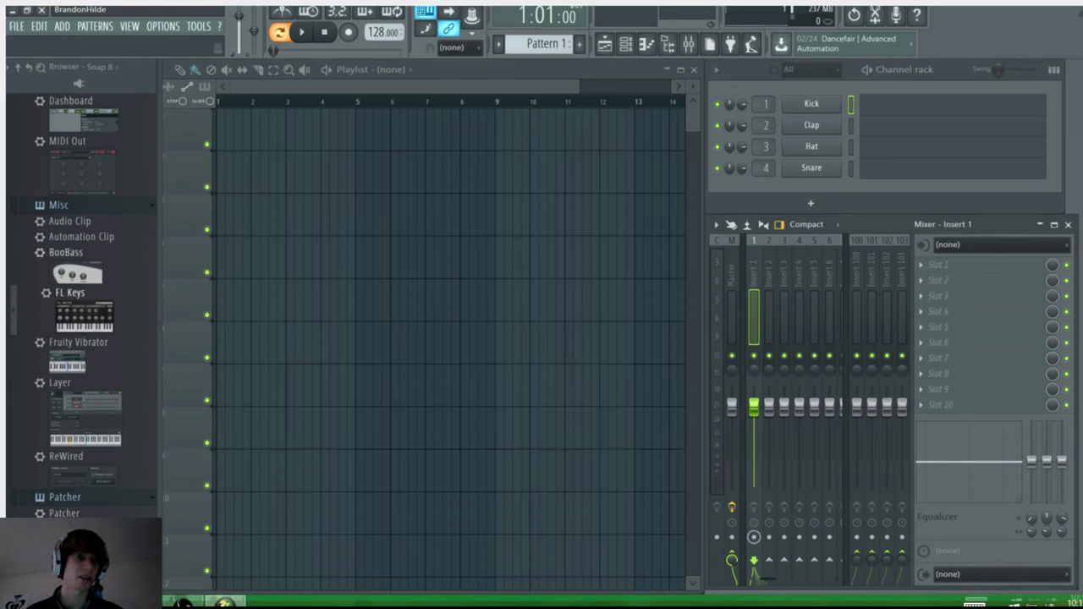
pyautogui.moveTo(70, 292)
pyautogui.mouseDown()
pyautogui.moveTo(795, 148)
pyautogui.moveTo(812, 103)
pyautogui.mouseUp()
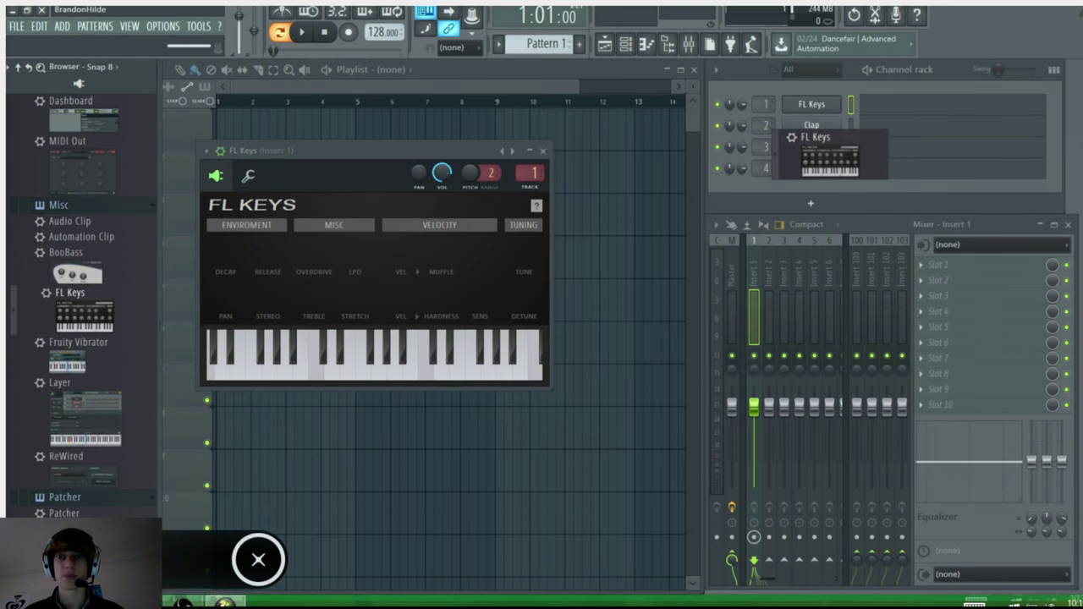
# Move the FL Keys plugin window over the mixer, clear of the playlist
pyautogui.moveTo(279, 151); pyautogui.dragTo(766, 208)
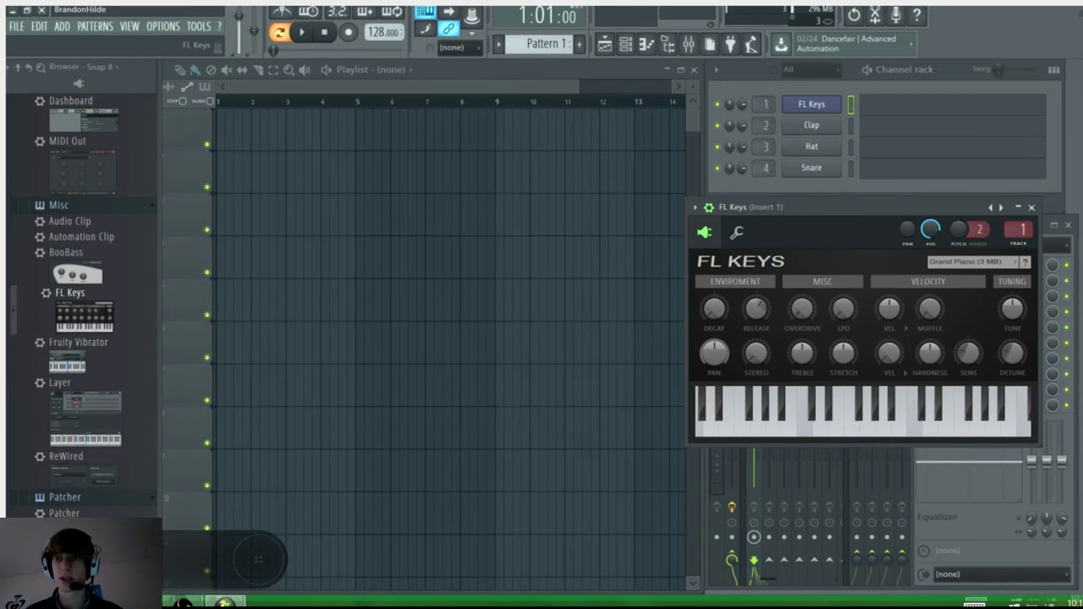
pyautogui.moveTo(744, 206); pyautogui.dragTo(772, 252)
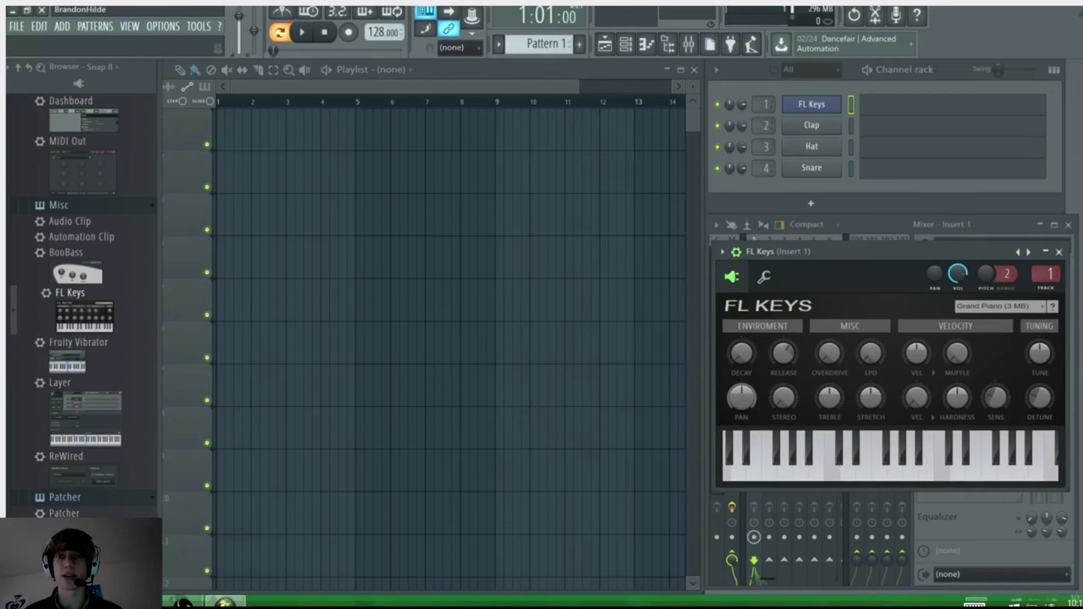
# Check the piano roll and Channel rack, then play and stop the empty playlist
pyautogui.press('F7')
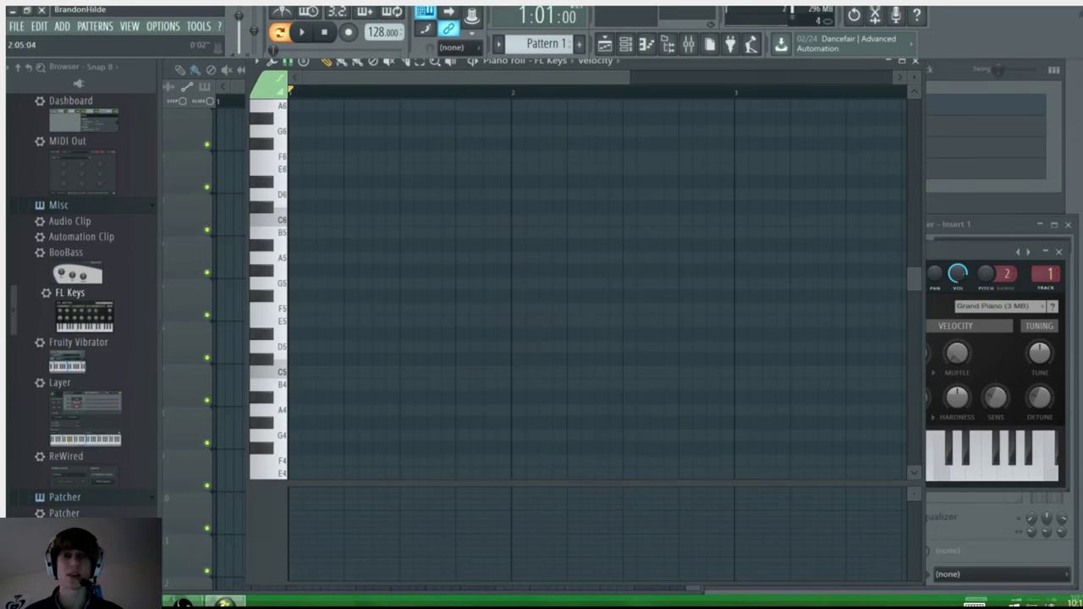
pyautogui.press('F6')
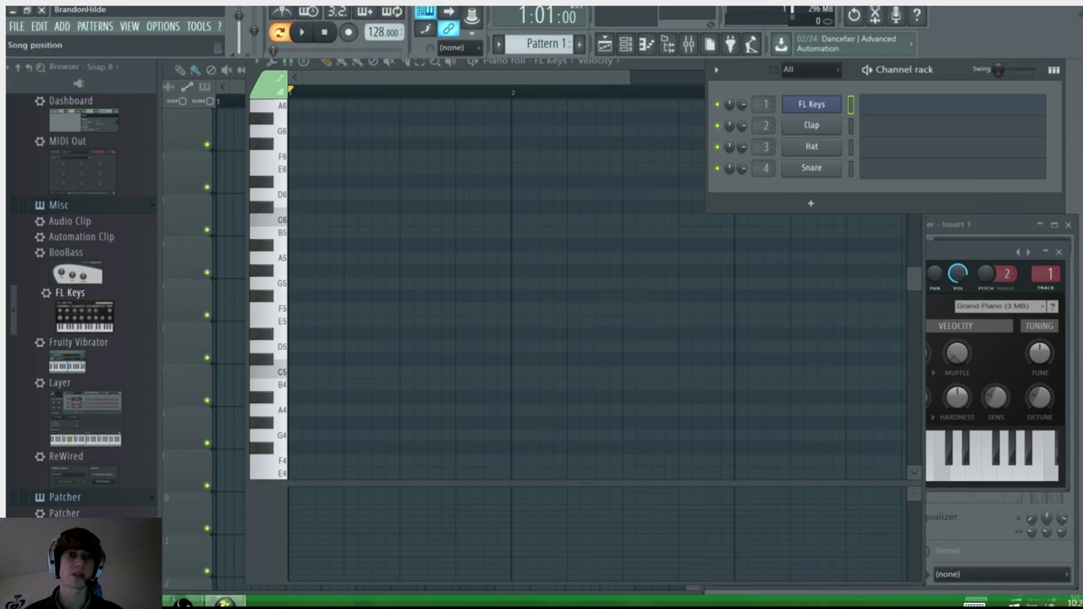
pyautogui.press('F5')
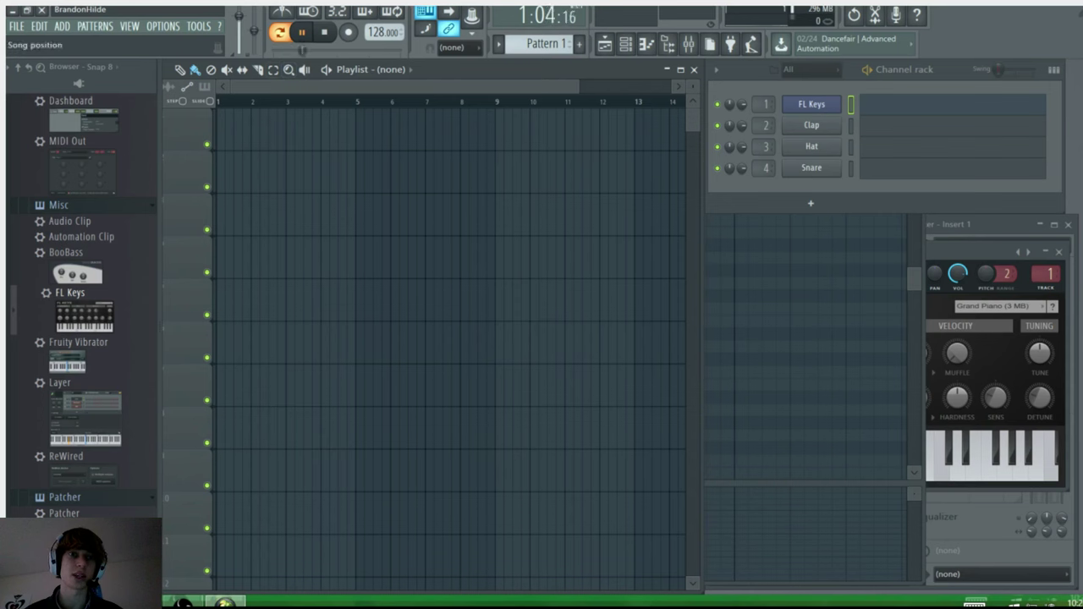
pyautogui.press('space')
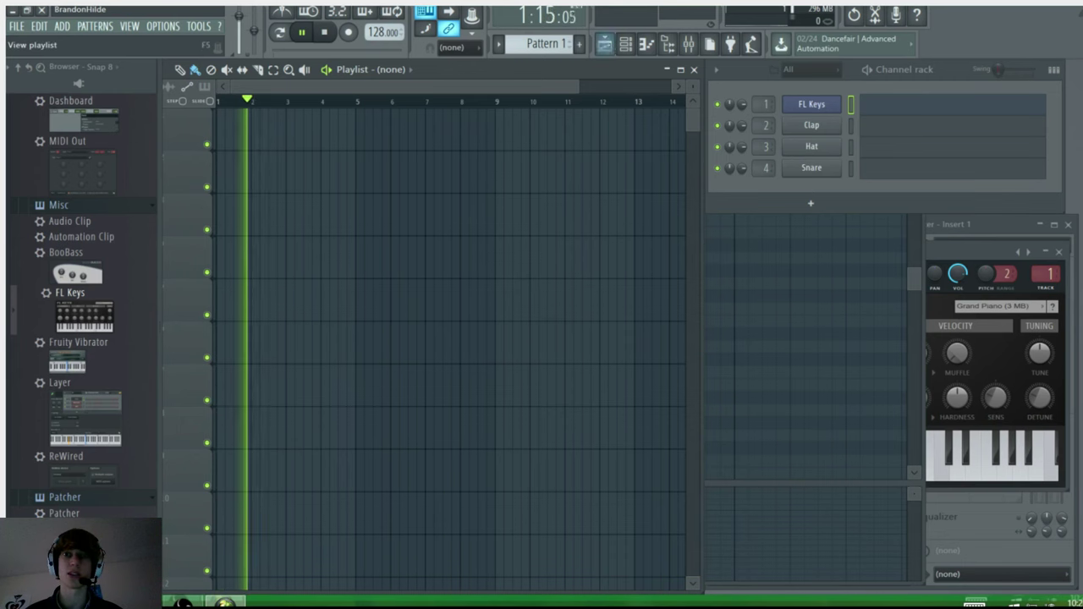
pyautogui.press('F7')
pyautogui.press('F5')
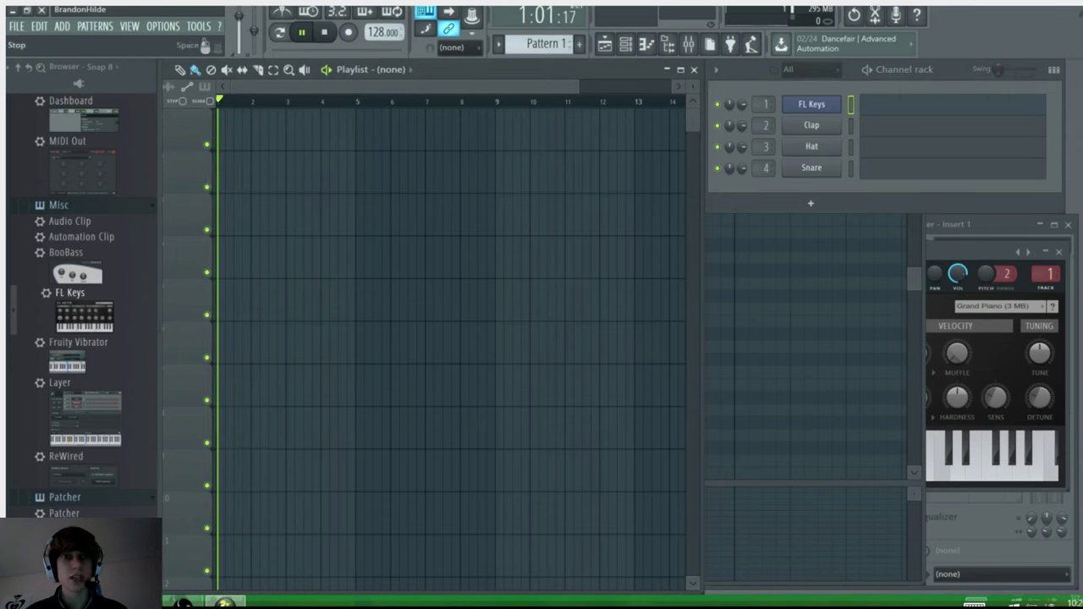
# Arm recording with Notes and automation and play the FL Keys melody live
pyautogui.click(348, 32)
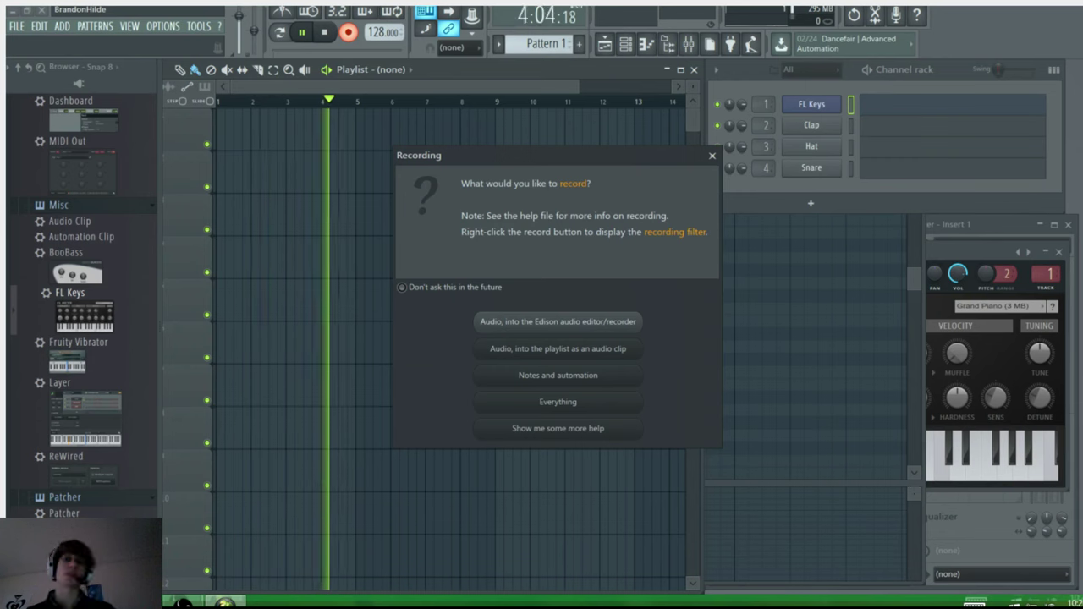
pyautogui.press('Escape')
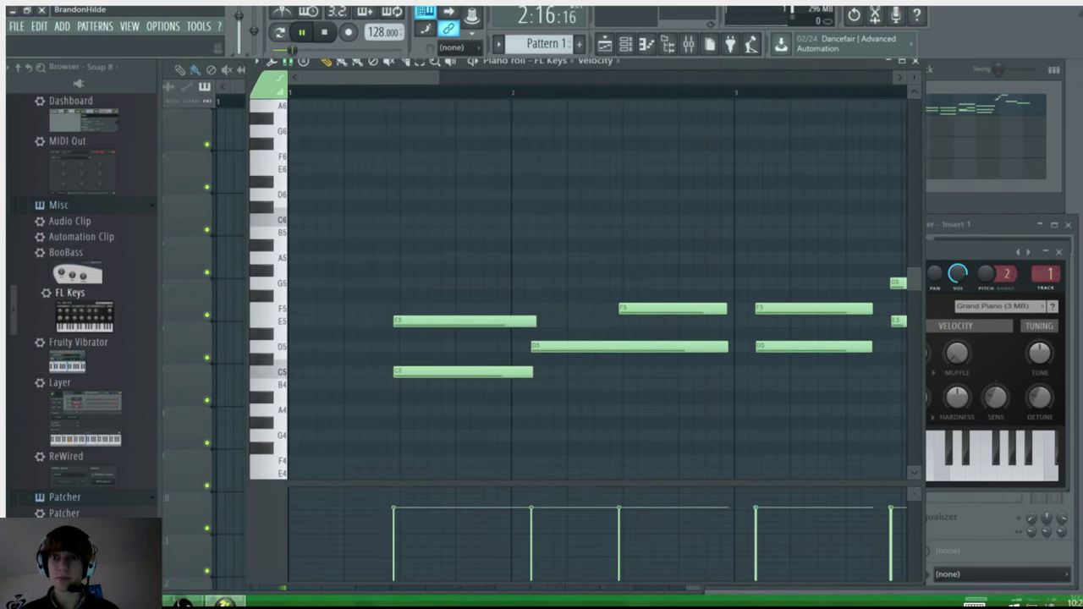
# Stop playback in the playlist and move the Pattern 1 clip to bar 1
pyautogui.press('F5')
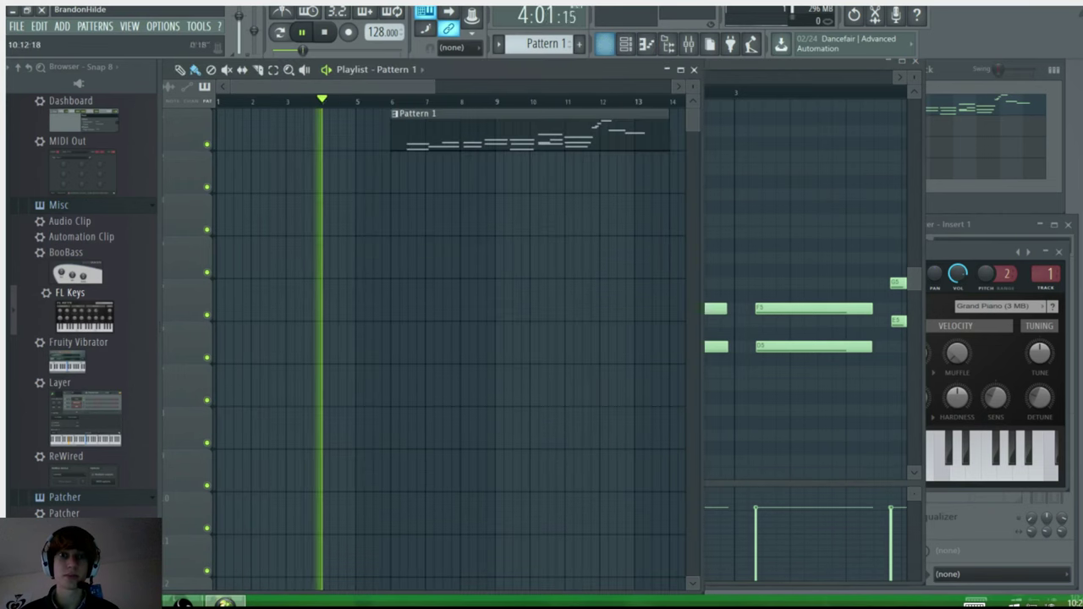
pyautogui.press('space')
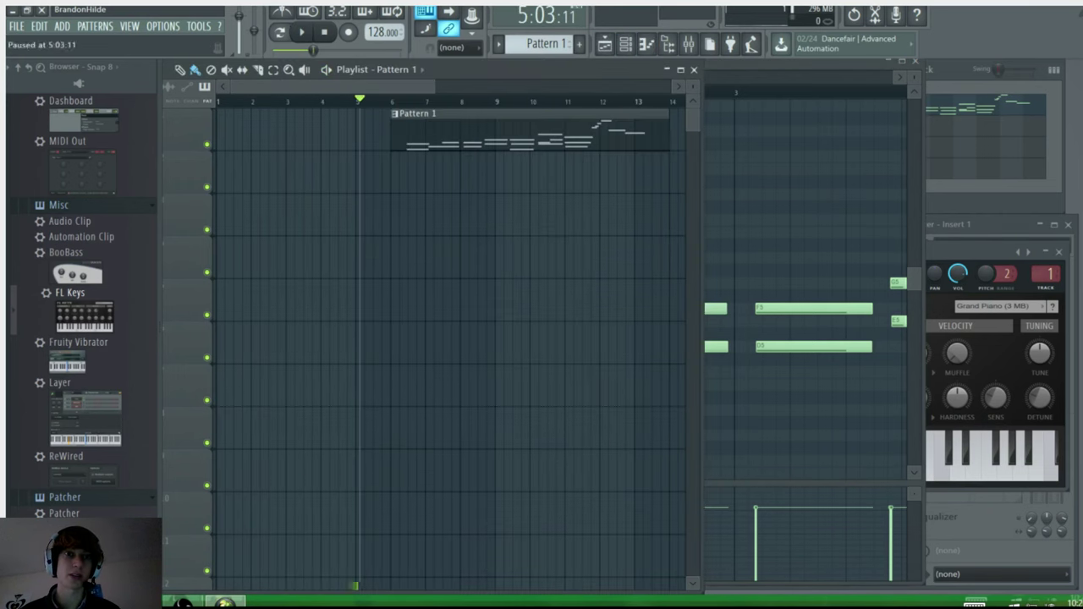
pyautogui.moveTo(415, 114); pyautogui.dragTo(242, 114)
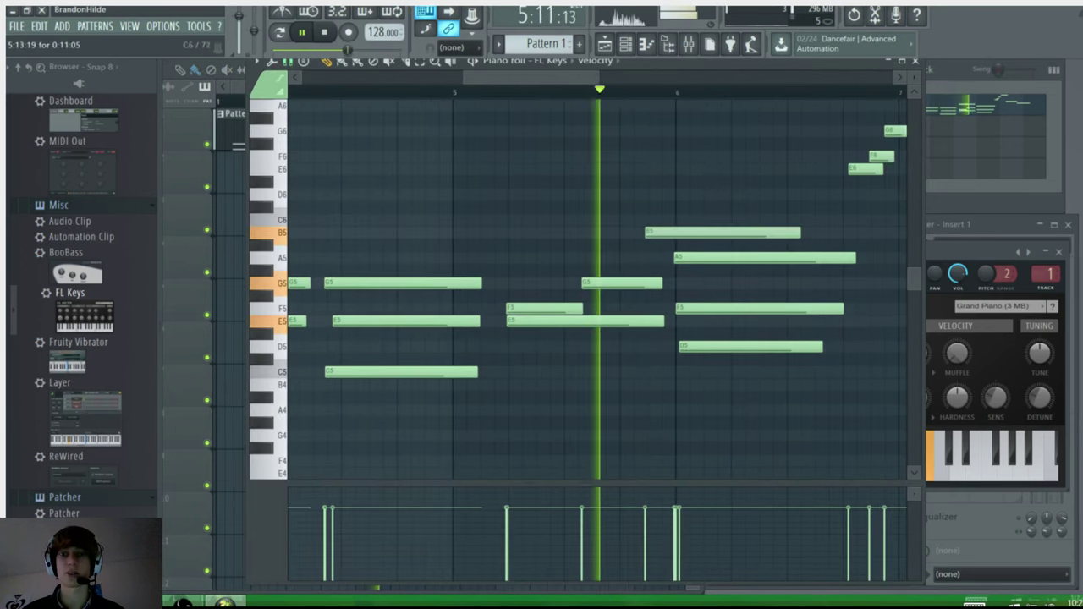
# Move the B5 note earlier to A#5, dock the piano roll beside the playlist, and switch to OBS
pyautogui.moveTo(720, 233); pyautogui.dragTo(567, 245)
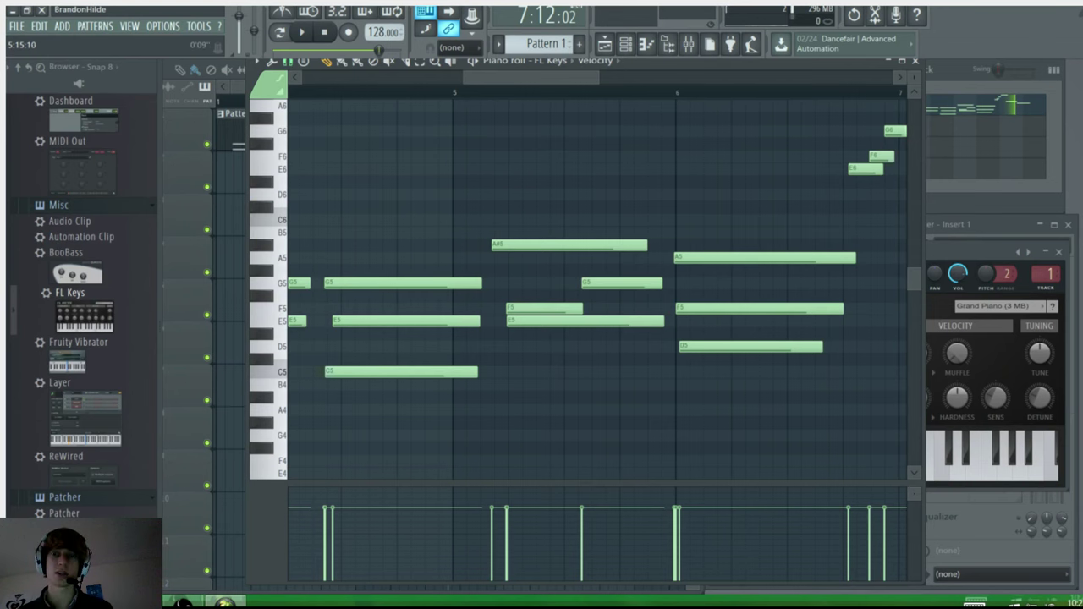
pyautogui.moveTo(593, 61); pyautogui.dragTo(719, 69)
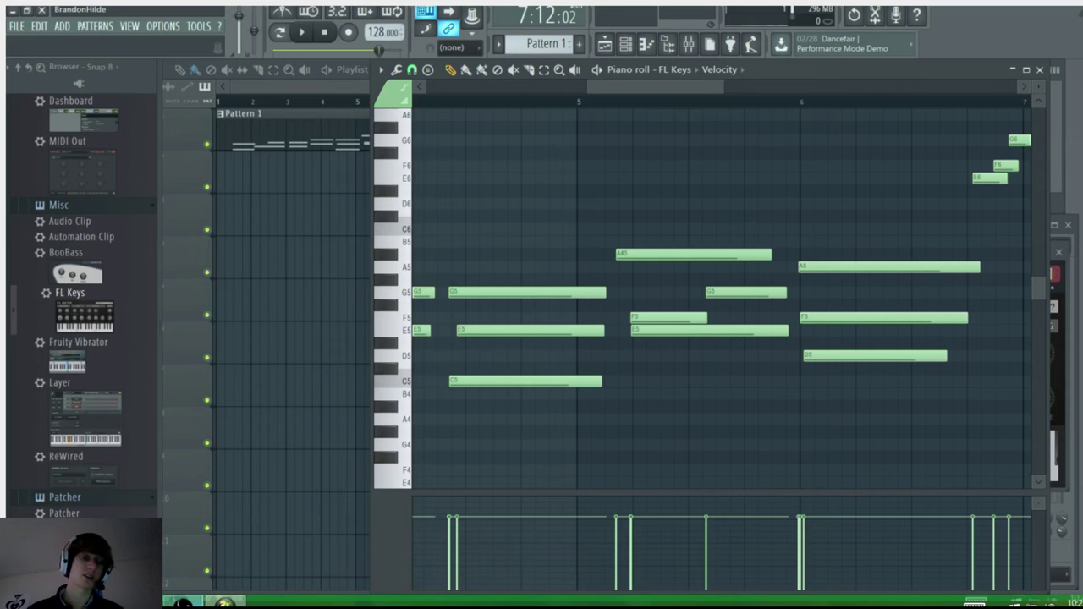
pyautogui.hotkey('alt', 'Tab')
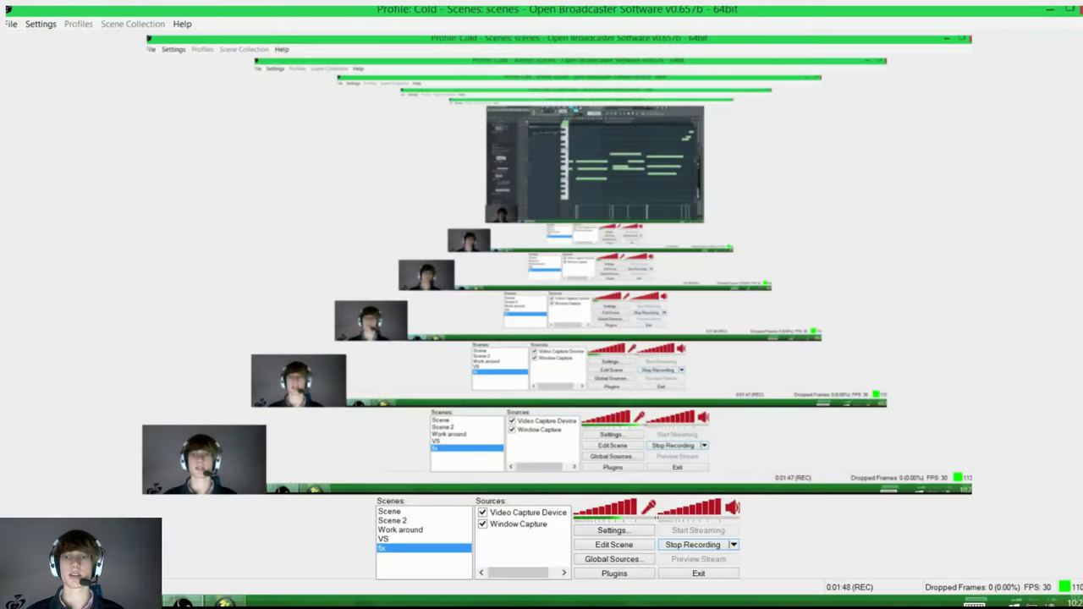